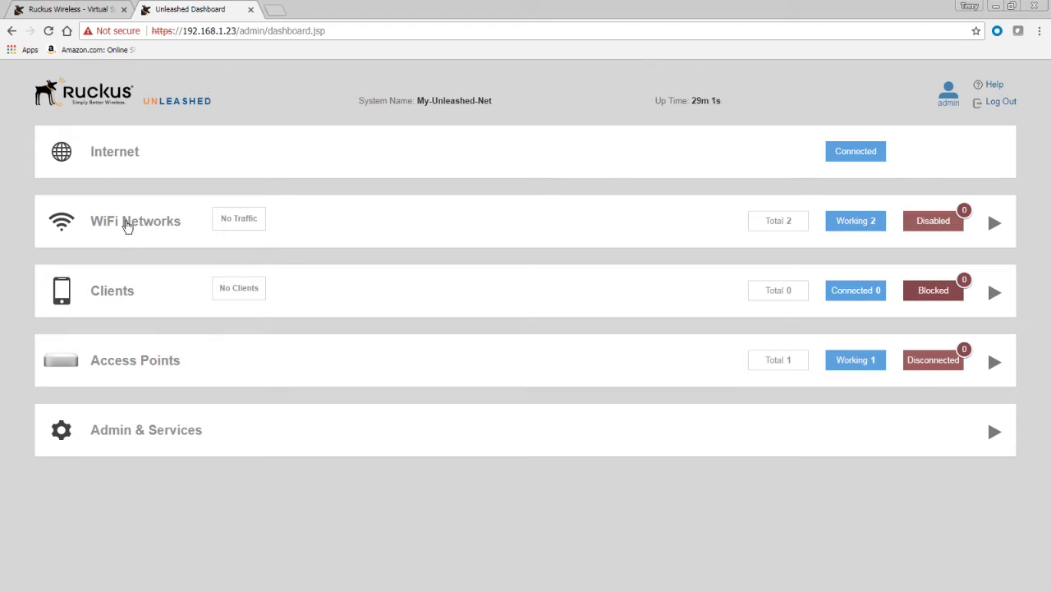
# Expand the WiFi Networks section, look over its networks, then collapse it again
pyautogui.click(125, 227)
pyautogui.scroll(-2, 329, 336)
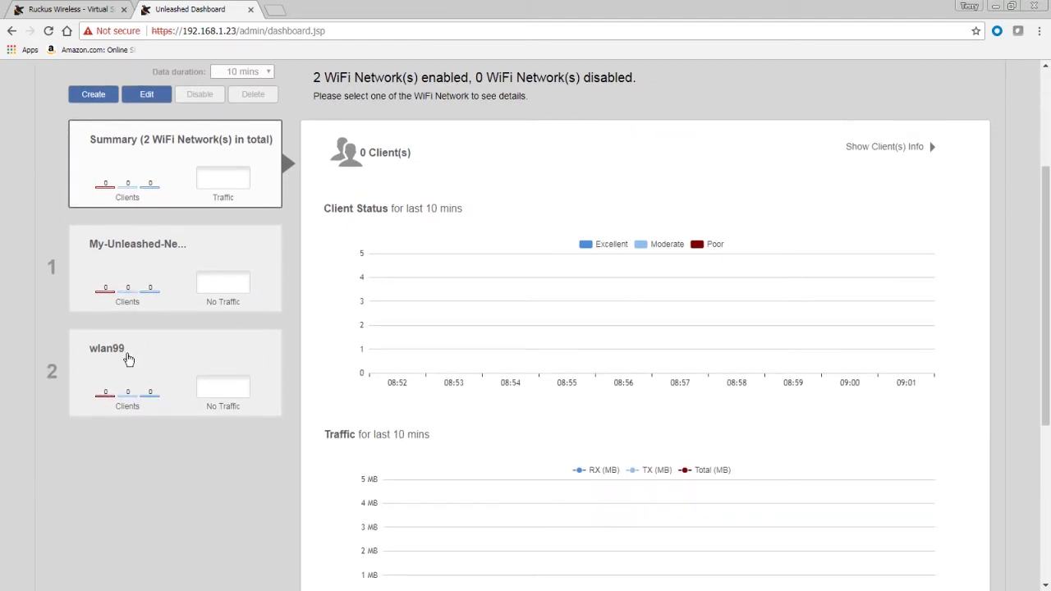
pyautogui.scroll(2, 365, 275)
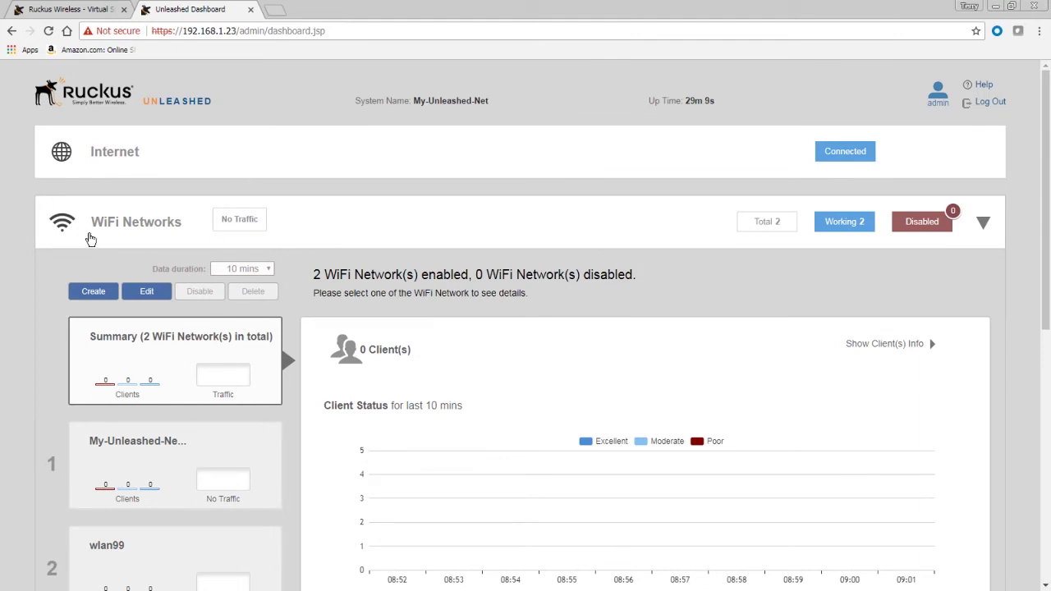
pyautogui.click(982, 227)
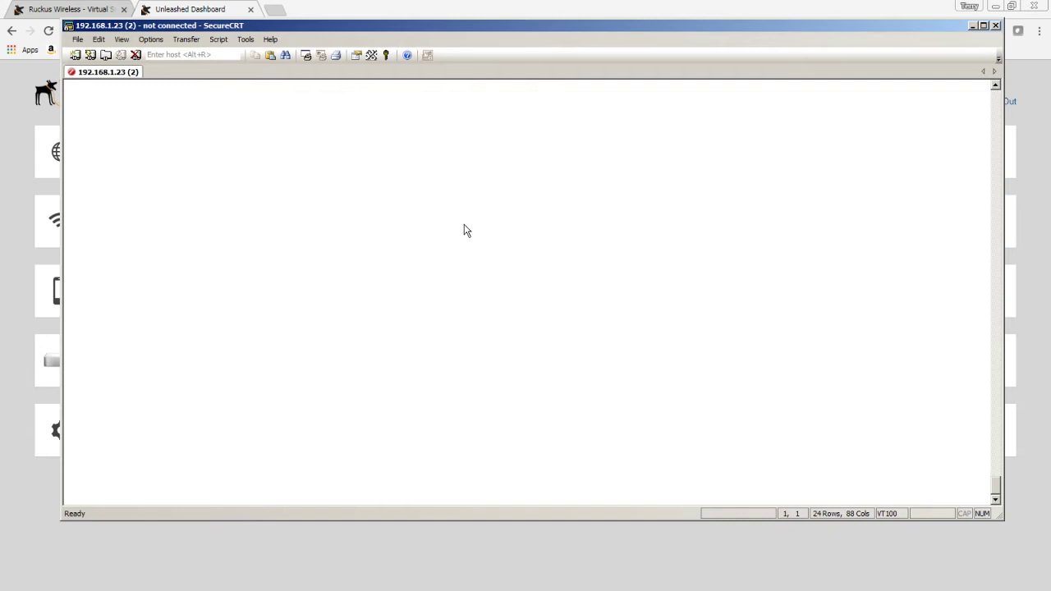
# Reconnect SSH to 192.168.1.23 and log in as admin, retrying after one failed attempt
pyautogui.press('Return')
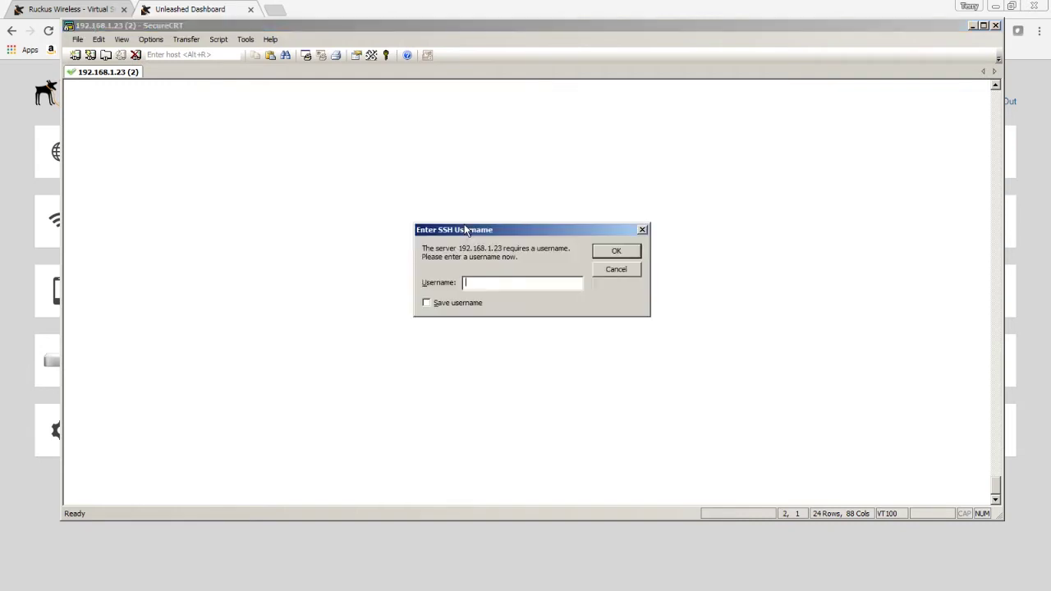
pyautogui.write('admin')
pyautogui.press('Return')
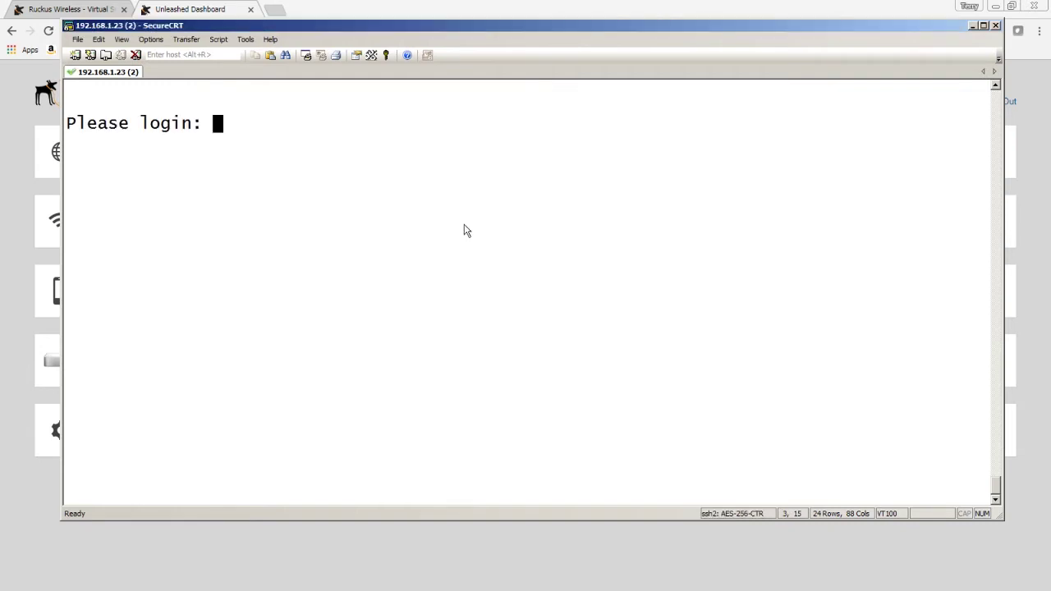
pyautogui.write('admin')
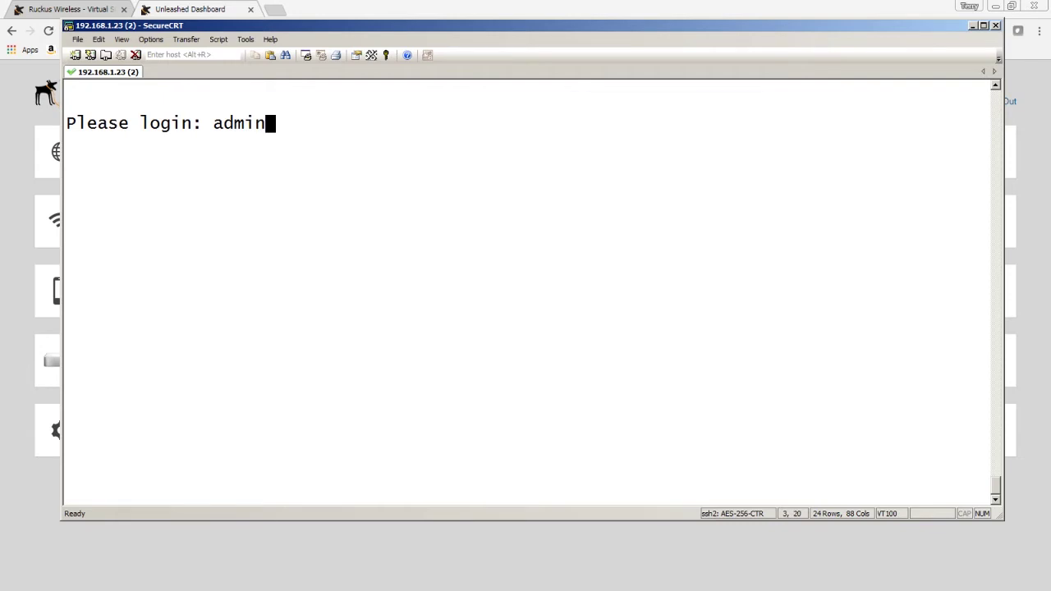
pyautogui.press('Return')
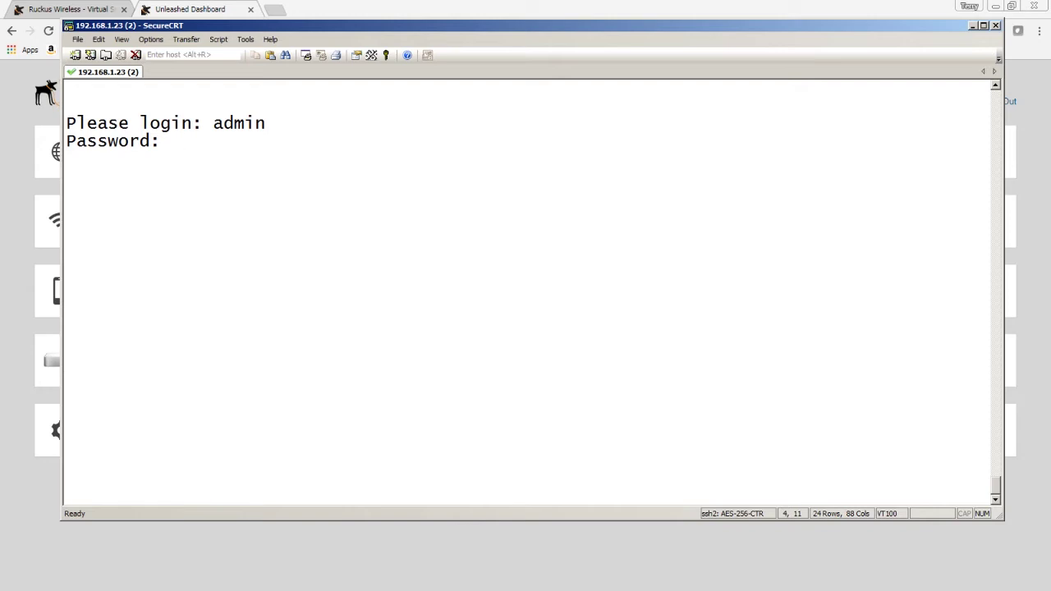
pyautogui.press('Return')
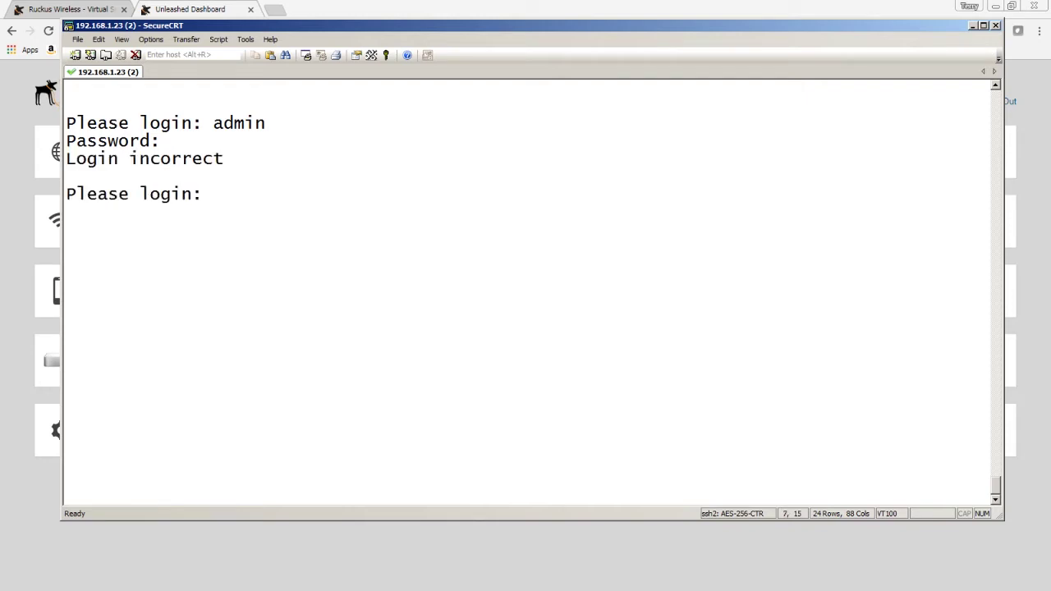
pyautogui.write('admin')
pyautogui.press('Return')
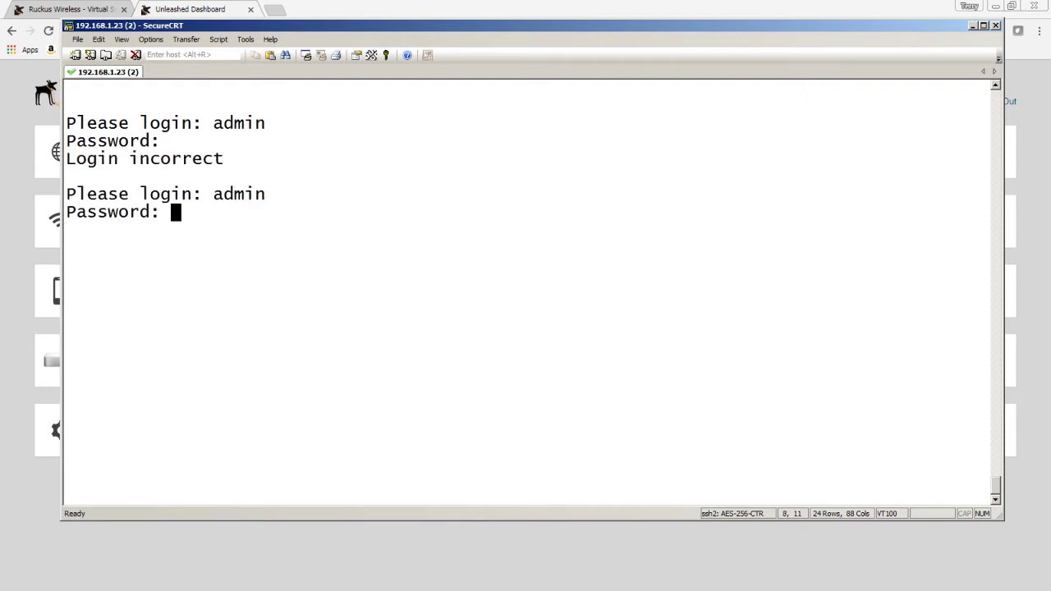
pyautogui.press('Return')
pyautogui.press('Return')
pyautogui.press('Return')
pyautogui.press('Return')
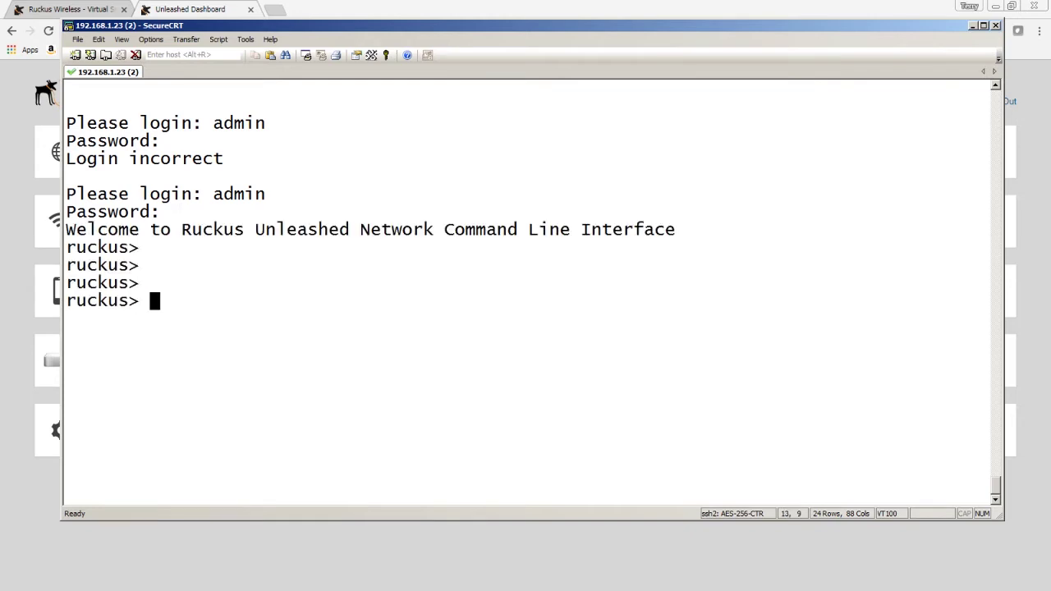
# List the CLI commands, then run enable to enter privileged mode
pyautogui.press('?')
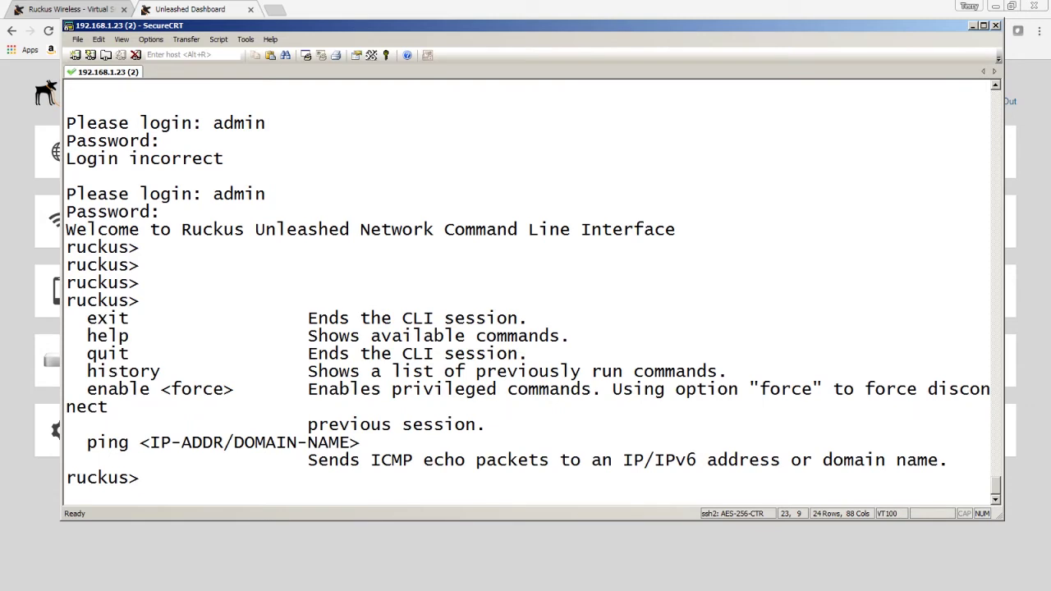
pyautogui.write('enable')
pyautogui.press('Return')
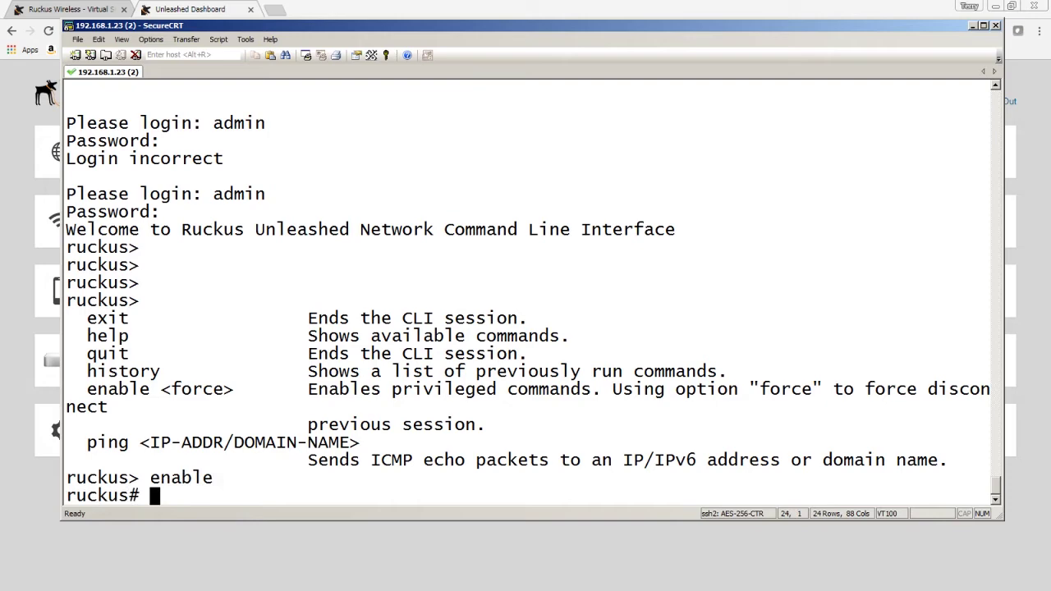
pyautogui.press('Return')
pyautogui.press('Return')
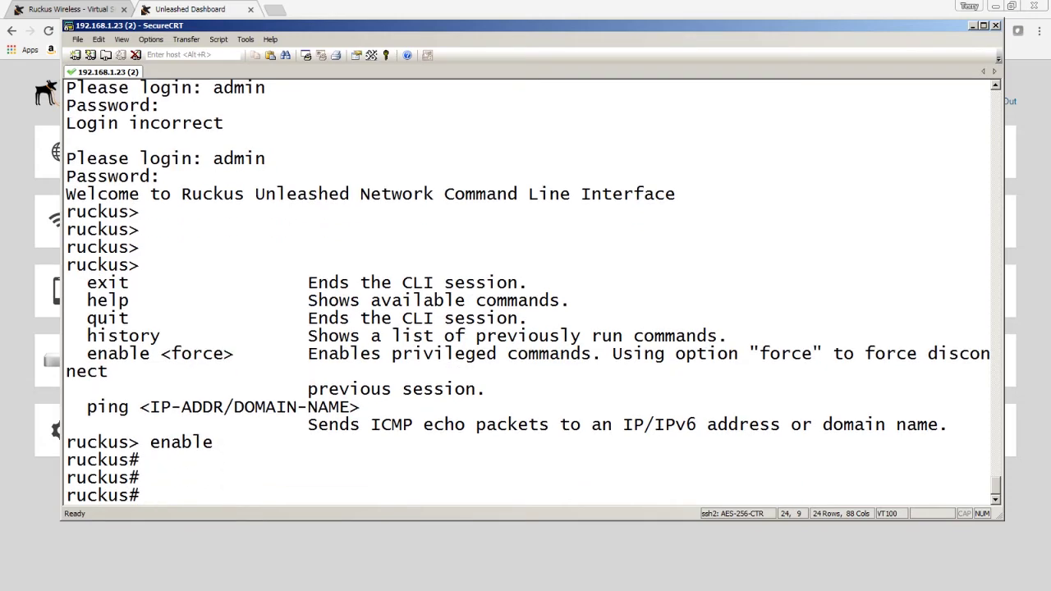
# Find set-factory among the privileged commands and run it to restore factory defaults
pyautogui.press('?')
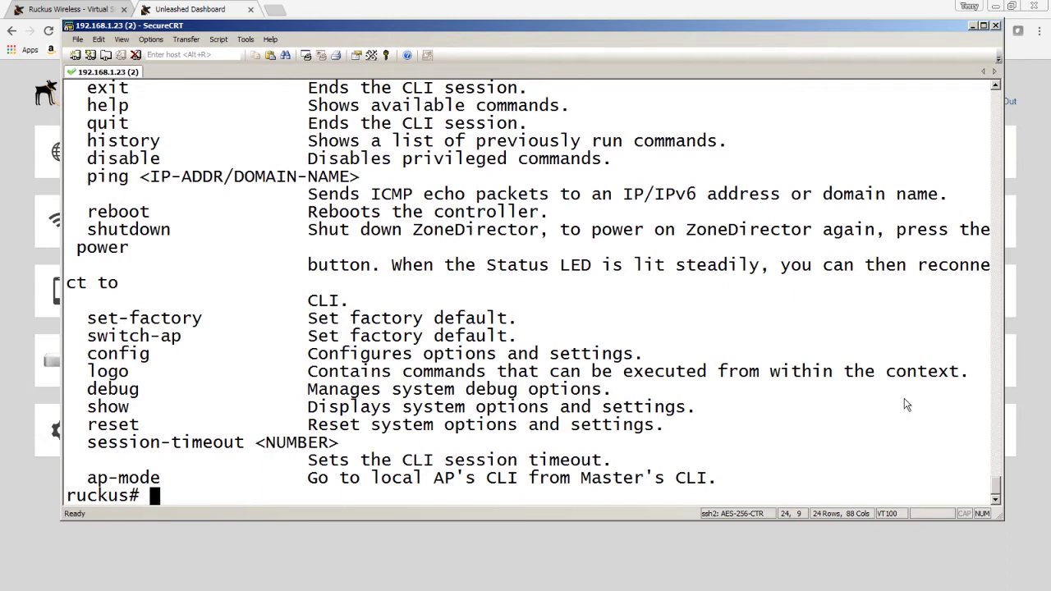
pyautogui.moveTo(89, 324); pyautogui.dragTo(203, 324)
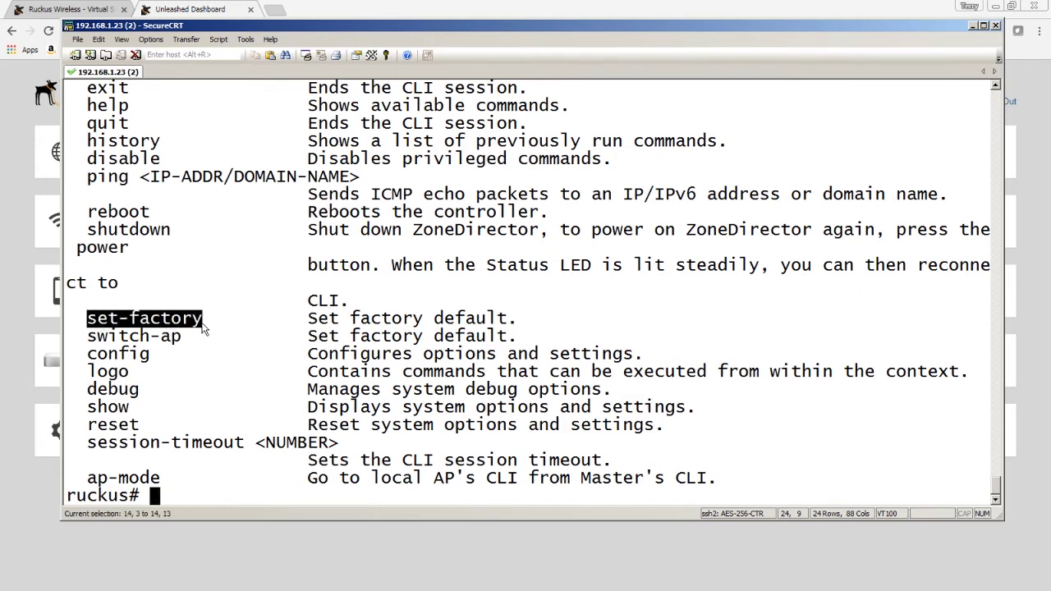
pyautogui.click(171, 502)
pyautogui.write('set-fact')
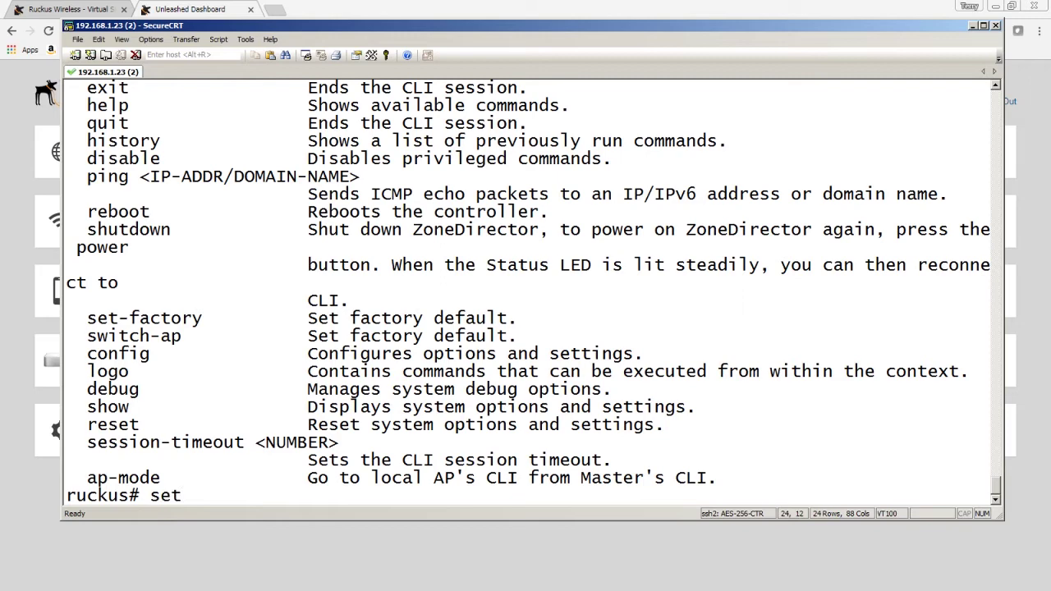
pyautogui.write('ory')
pyautogui.press('Return')
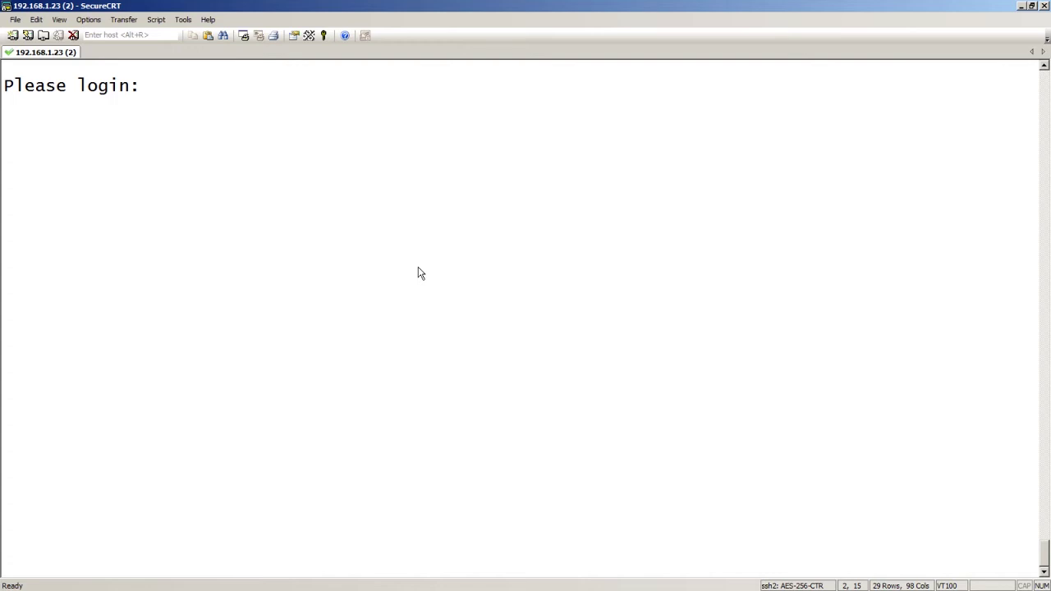
# Complete the admin username and submit the password at the Please login prompt
pyautogui.write('super')
pyautogui.press('Return')
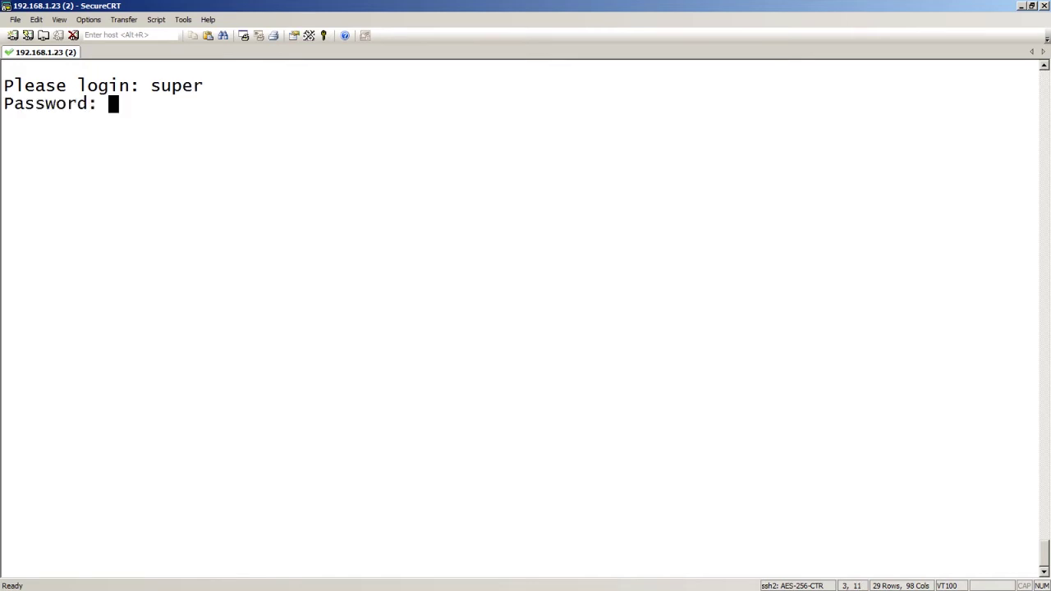
pyautogui.press('Return')
pyautogui.press('Return')
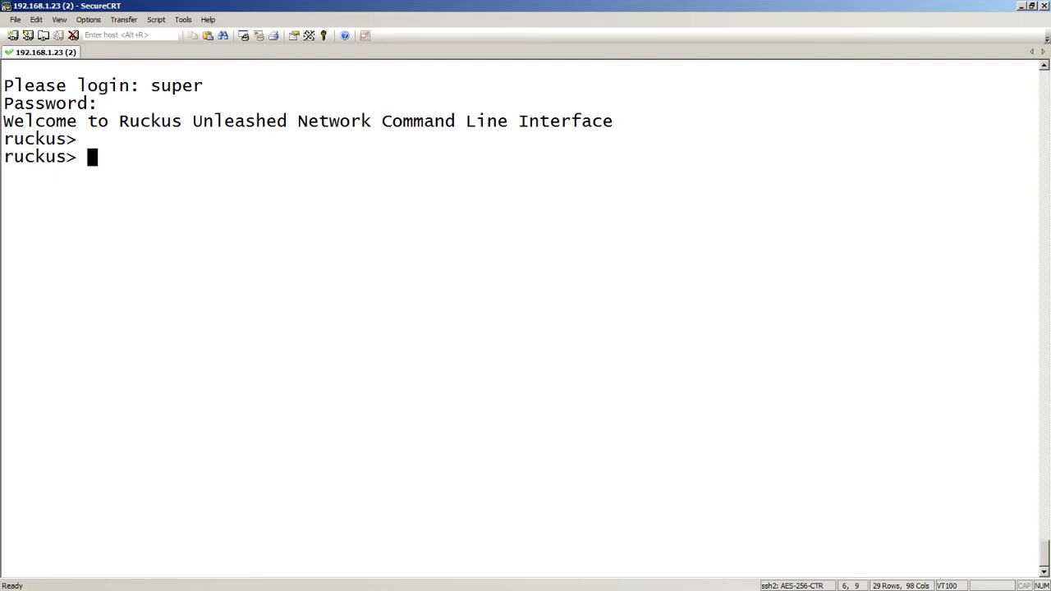
# Run enable and then ap-mode to enter the AP configuration mode
pyautogui.write('enable')
pyautogui.press('Return')
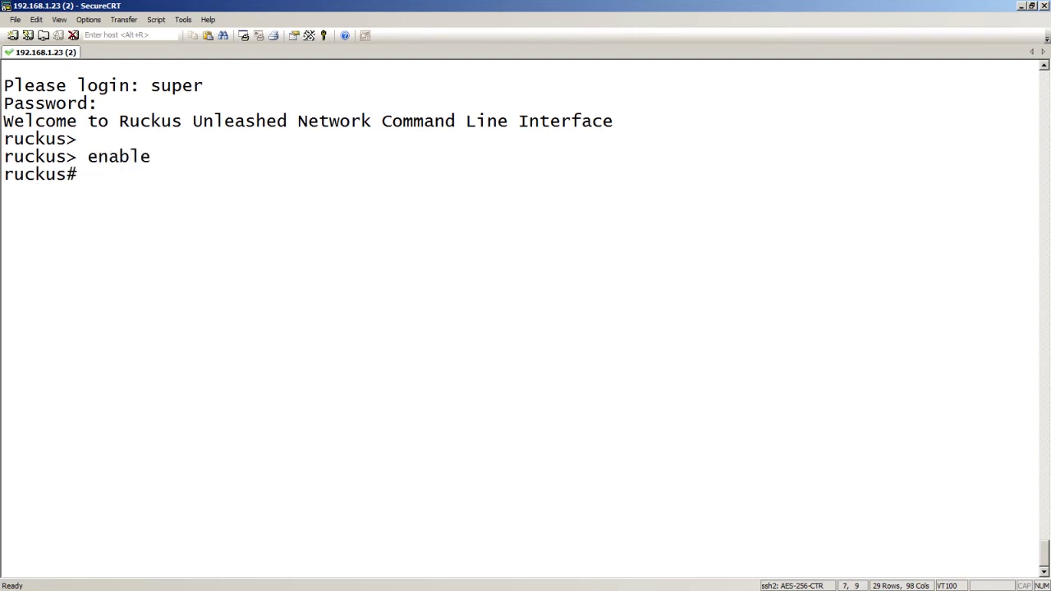
pyautogui.write('ap-mode')
pyautogui.press('Return')
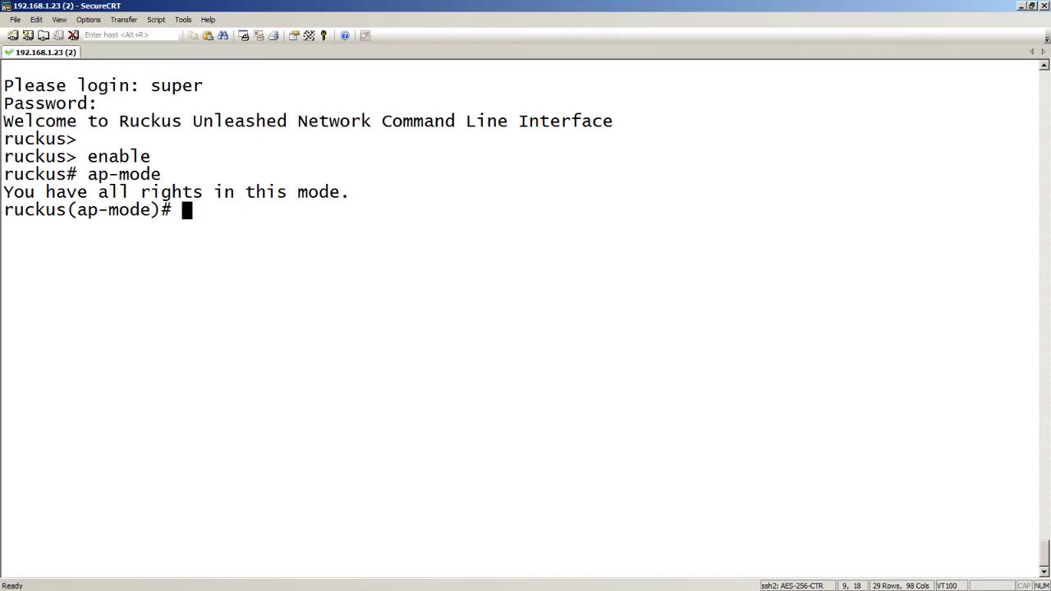
# Run set scg ip 12.33.223.108, correcting a mistyped digit, to point at SmartZone
pyautogui.write('set ')
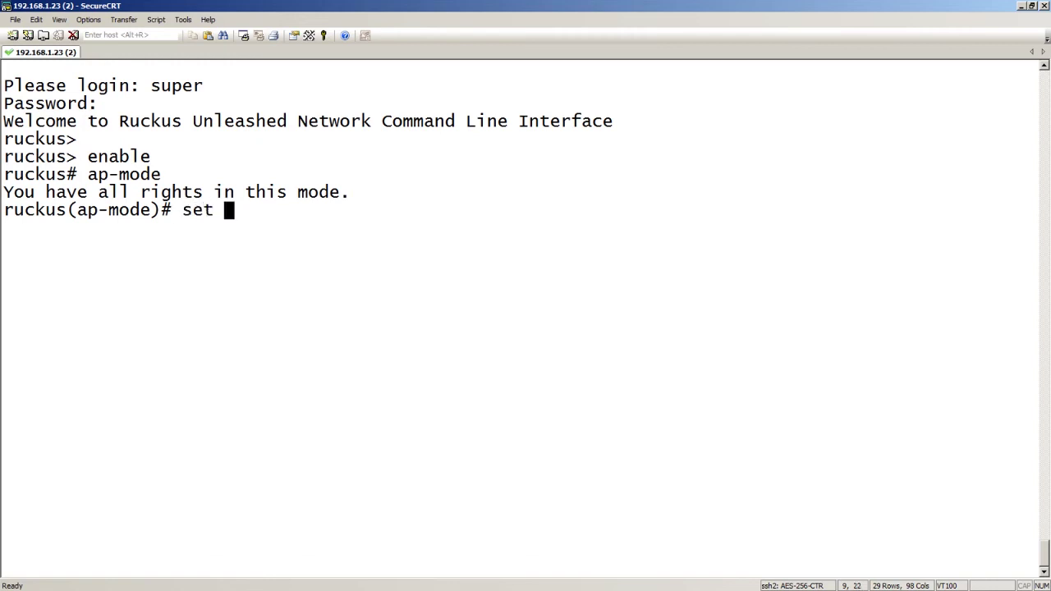
pyautogui.write('scg ip')
pyautogui.write('12.')
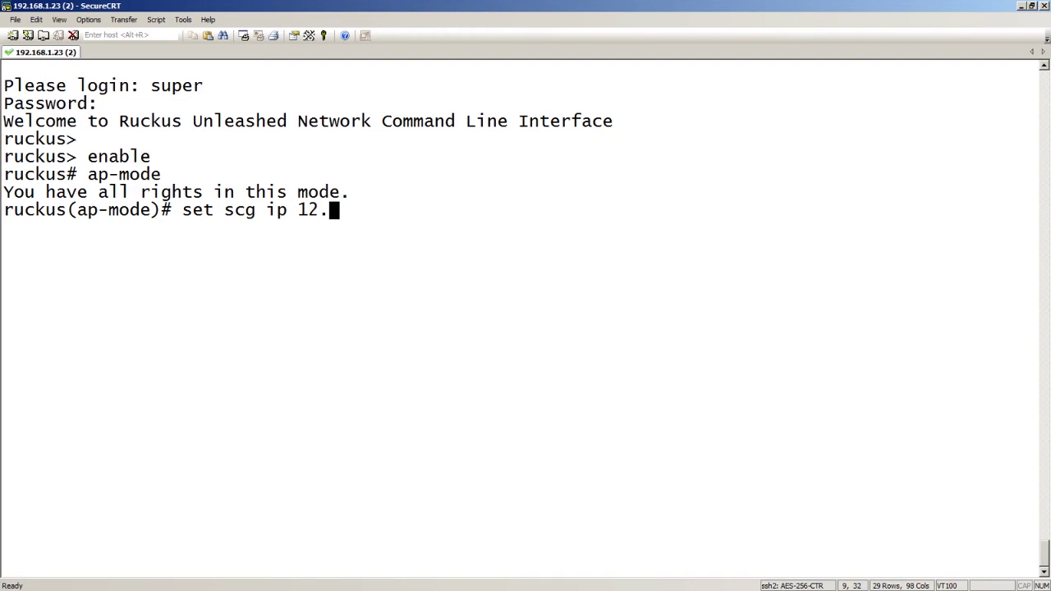
pyautogui.write('33.22.3')
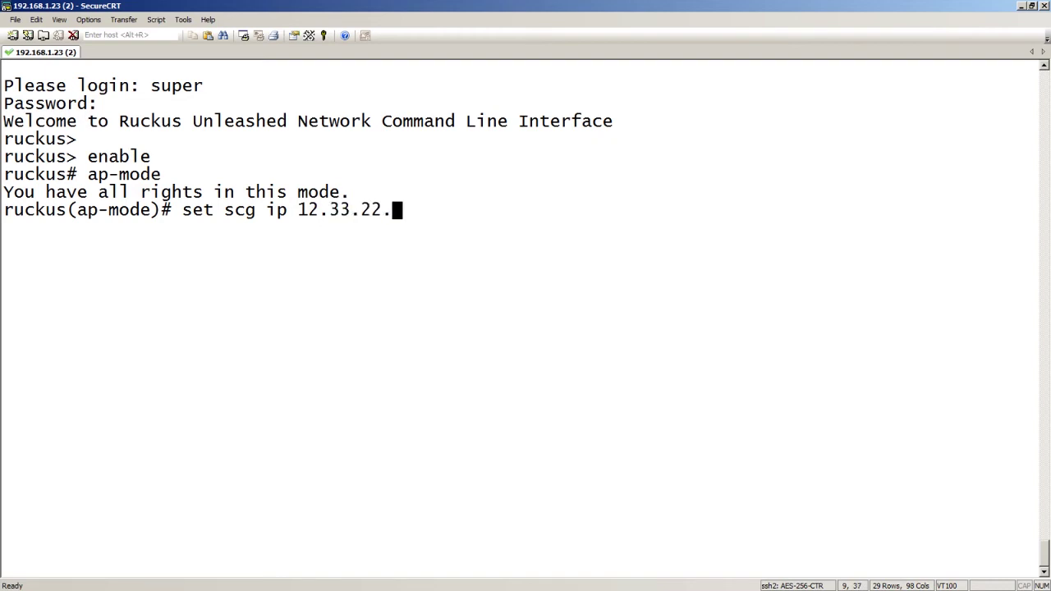
pyautogui.press('BackSpace')
pyautogui.press('BackSpace')
pyautogui.write('3.')
pyautogui.write('108')
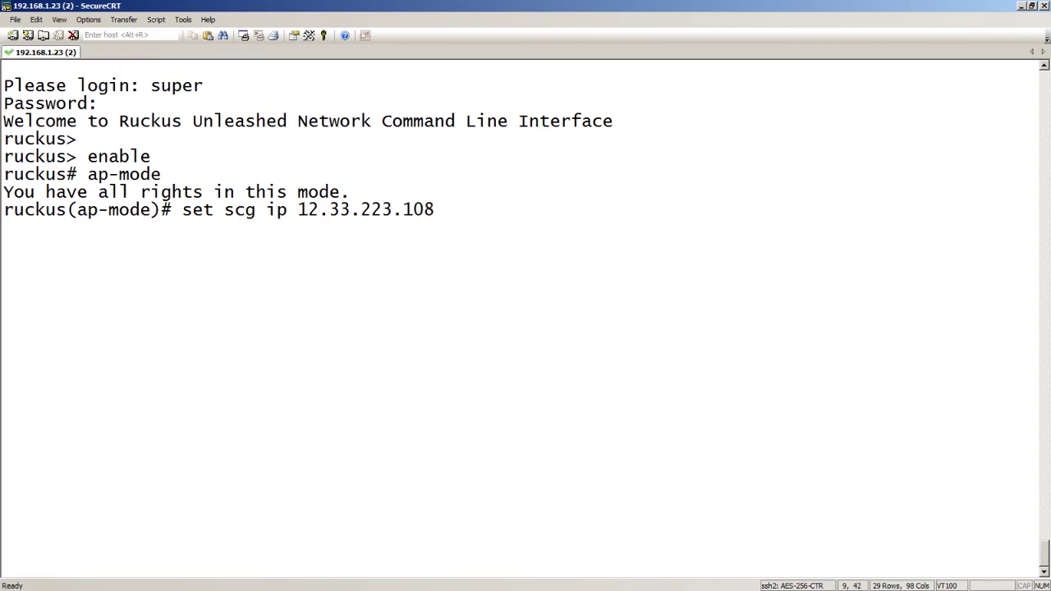
pyautogui.press('Return')
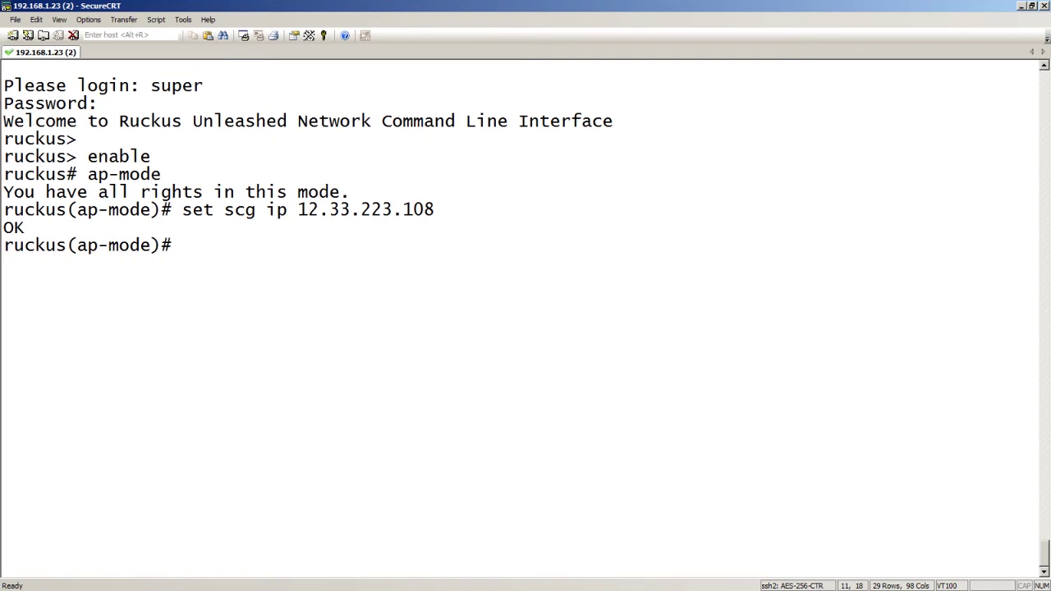
# Leave AP mode with quit after exit fails, then reboot the access point
pyautogui.write('exit')
pyautogui.press('Return')
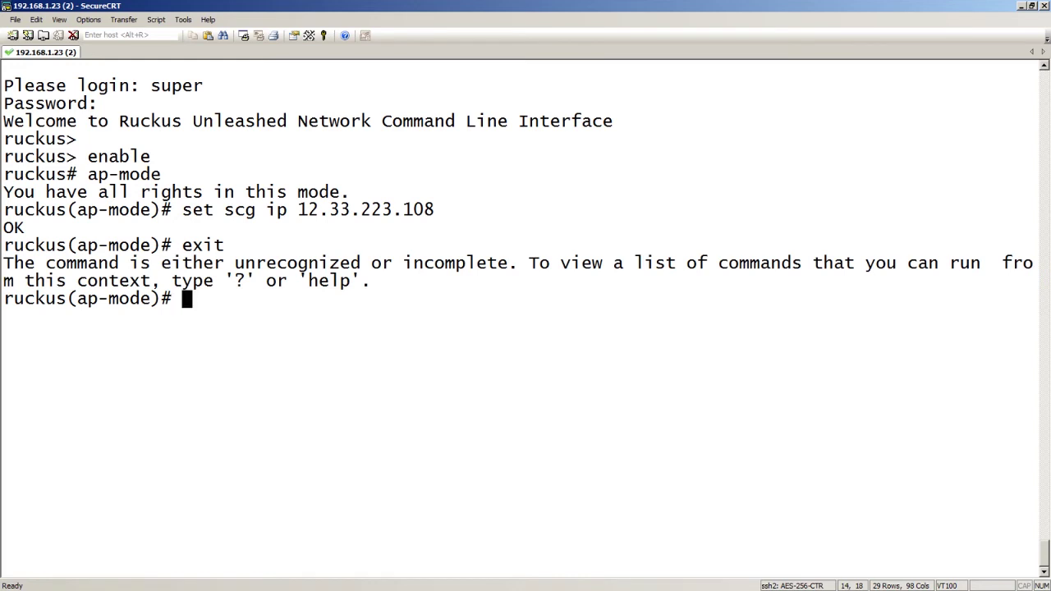
pyautogui.press('?')
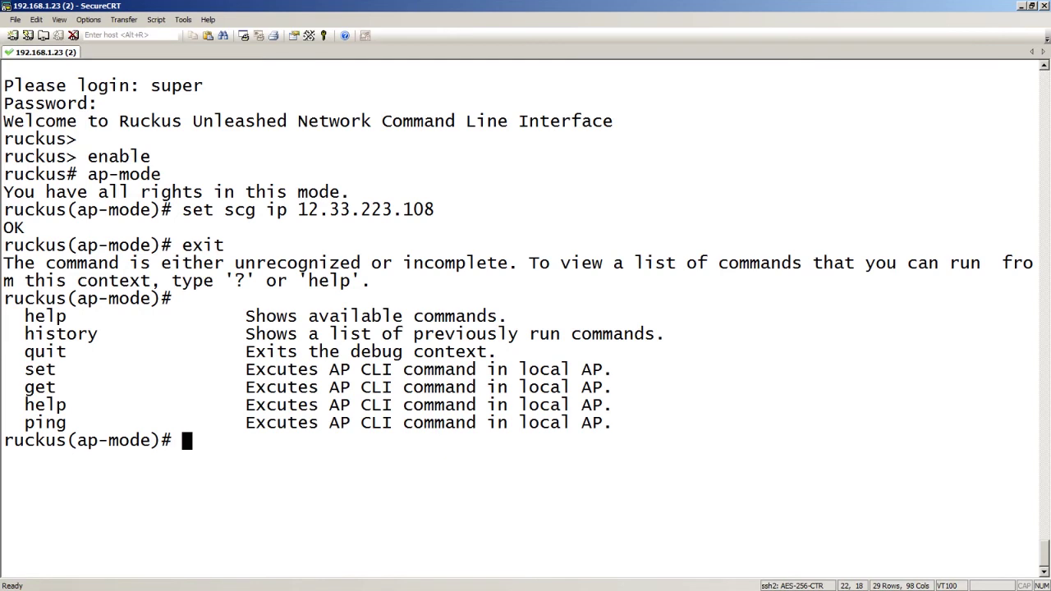
pyautogui.write('quit')
pyautogui.press('Return')
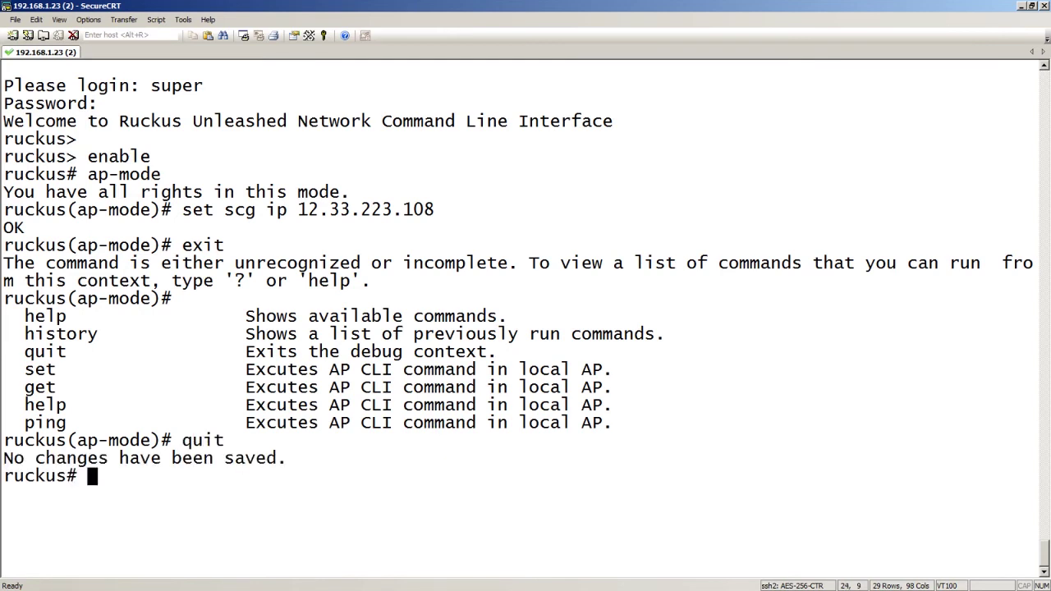
pyautogui.write('reboot')
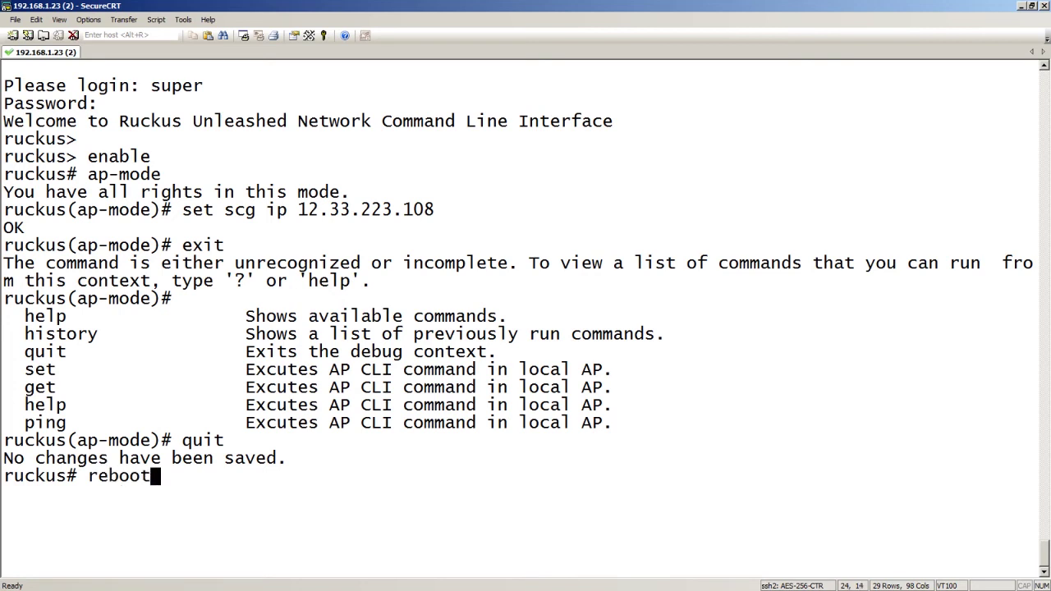
pyautogui.press('Return')
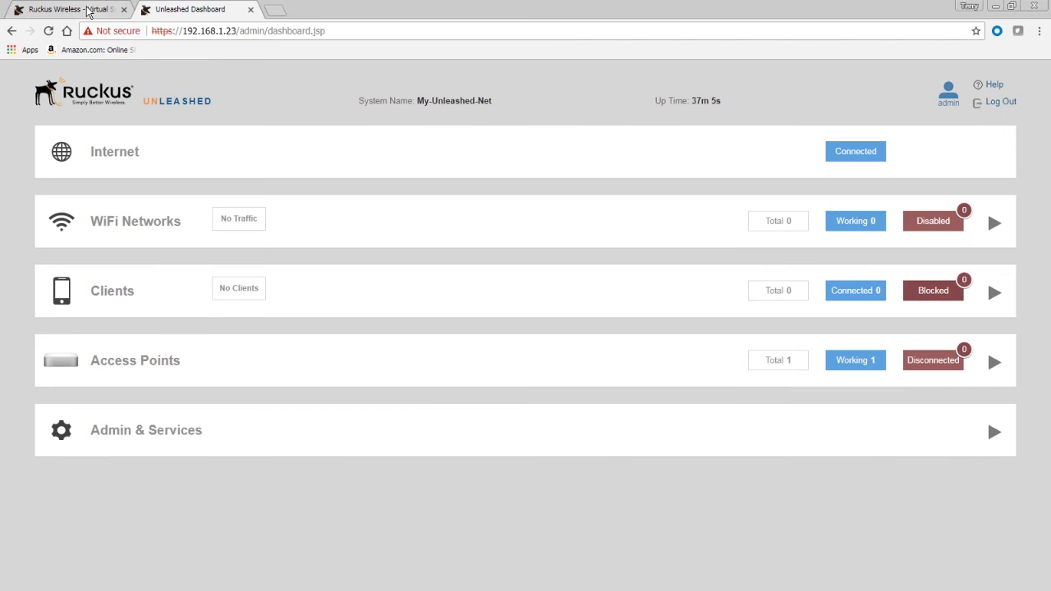
# In Virtual SmartZone, list Staging Zone access points and open the online new-host-6 AP
pyautogui.click(83, 13)
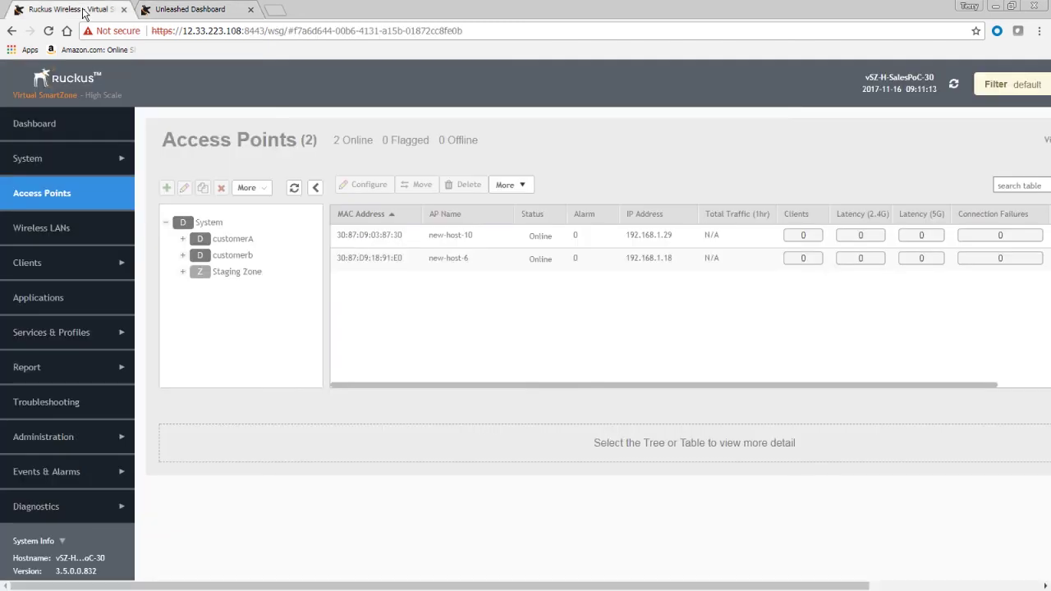
pyautogui.click(238, 275)
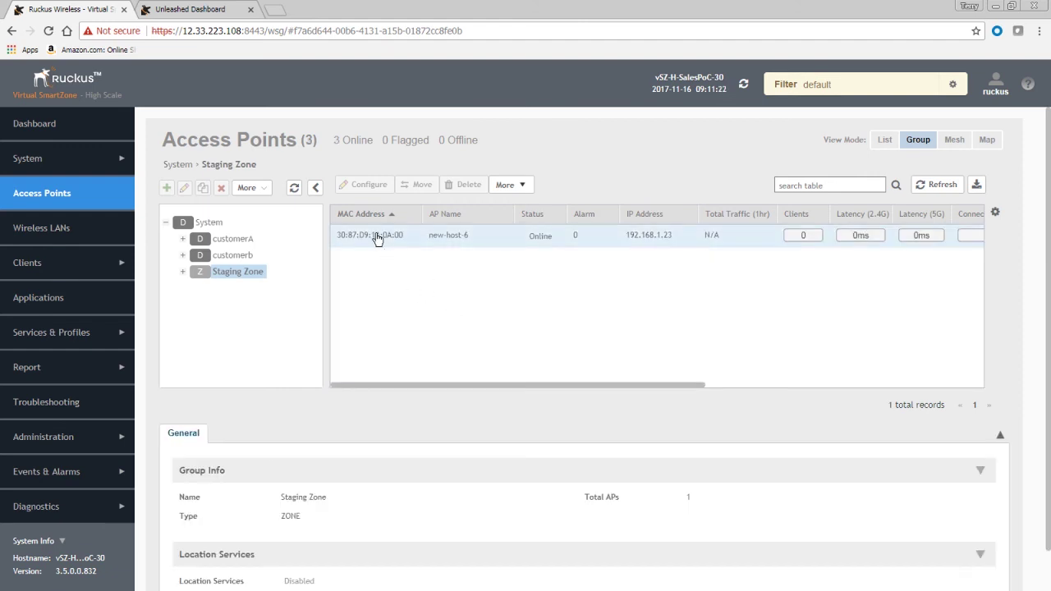
pyautogui.click(500, 236)
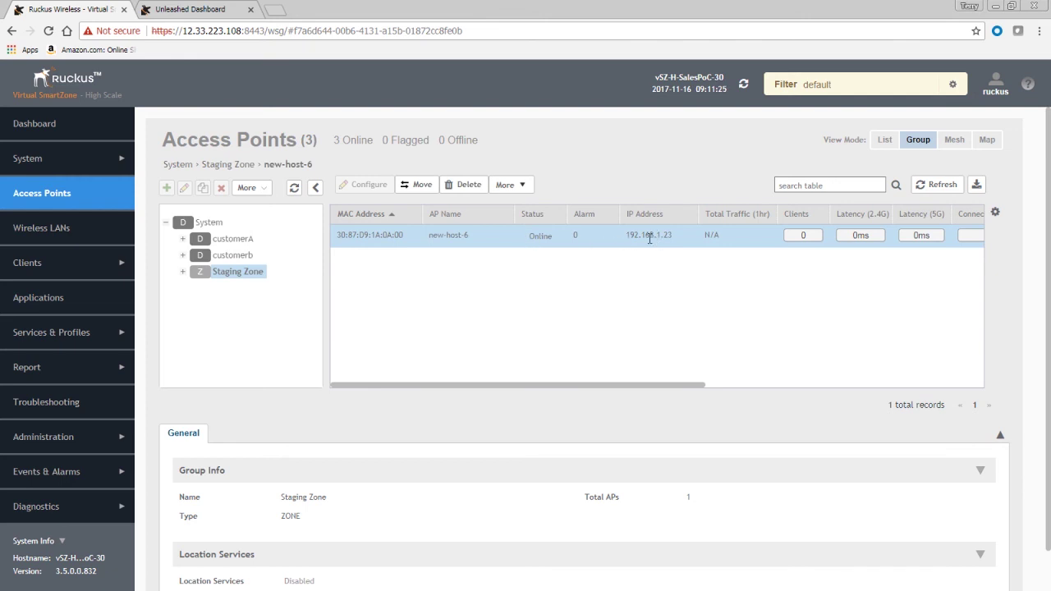